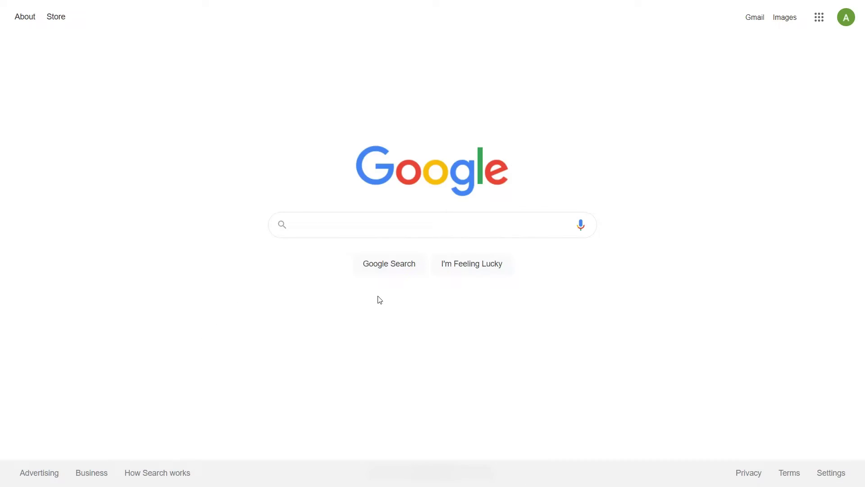
{"action": "type", "text": "SysTools Image Converter"}
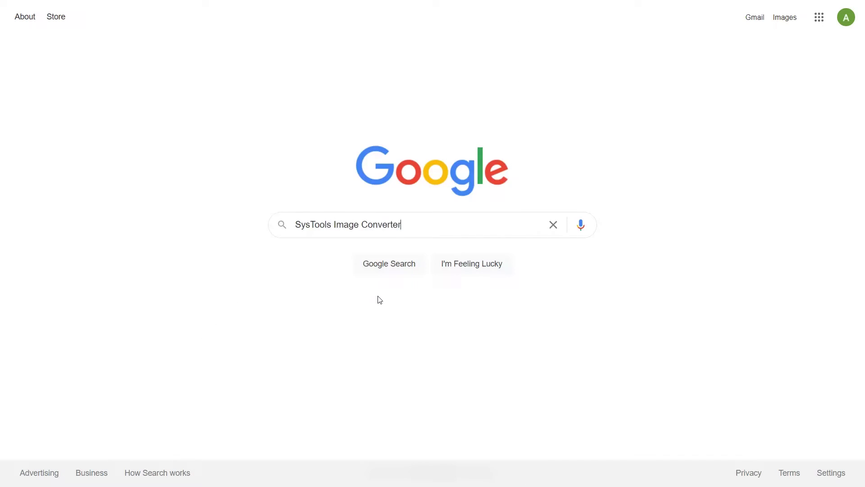
Run the Google search for 'SysTools Image Converter'.
{"action": "left_click", "coordinate": [386, 267]}
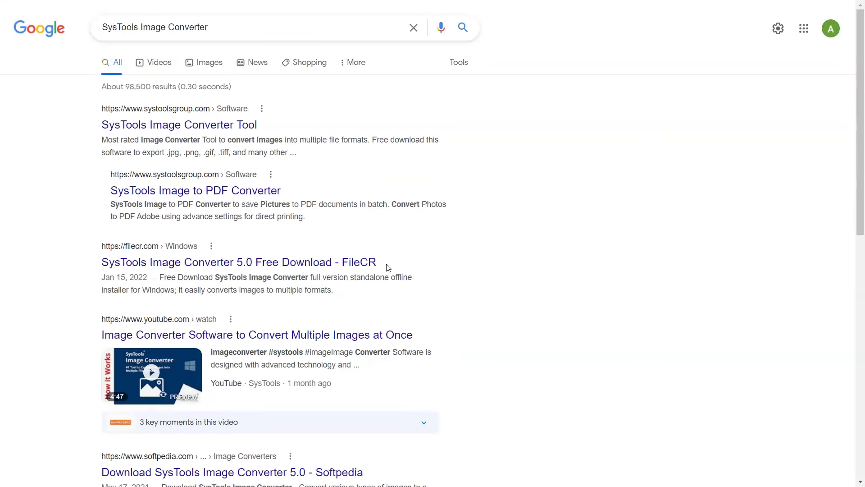
Open the SysTools Image Converter Tool page and download image-converter.exe.
{"action": "left_click", "coordinate": [125, 131]}
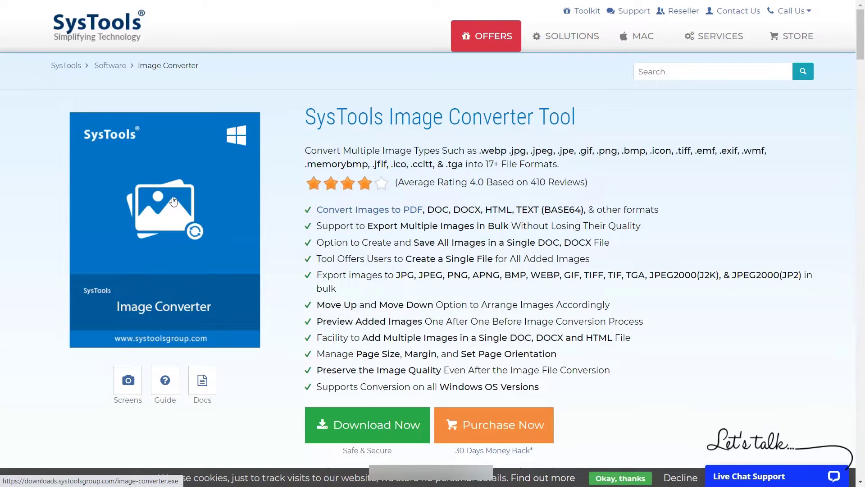
{"action": "left_click", "coordinate": [370, 433]}
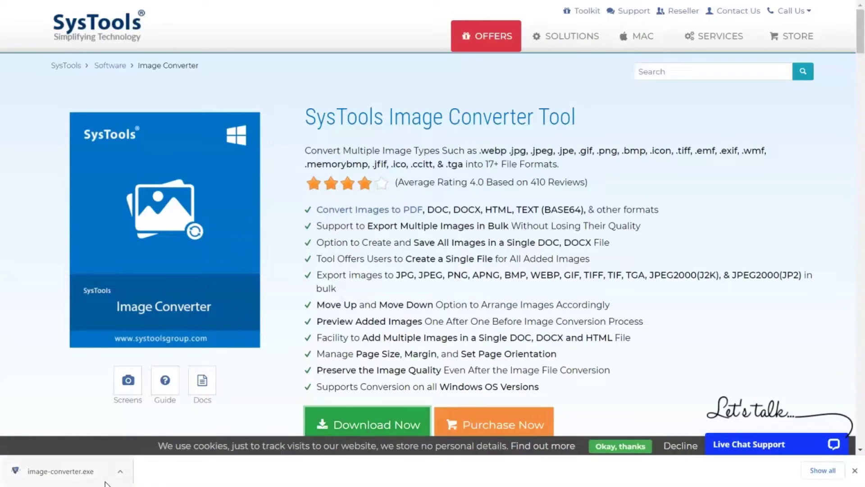
Run image-converter.exe, accept the license, install with default shortcuts, and launch SysTools Image Converter v5.0.
{"action": "left_click", "coordinate": [68, 475]}
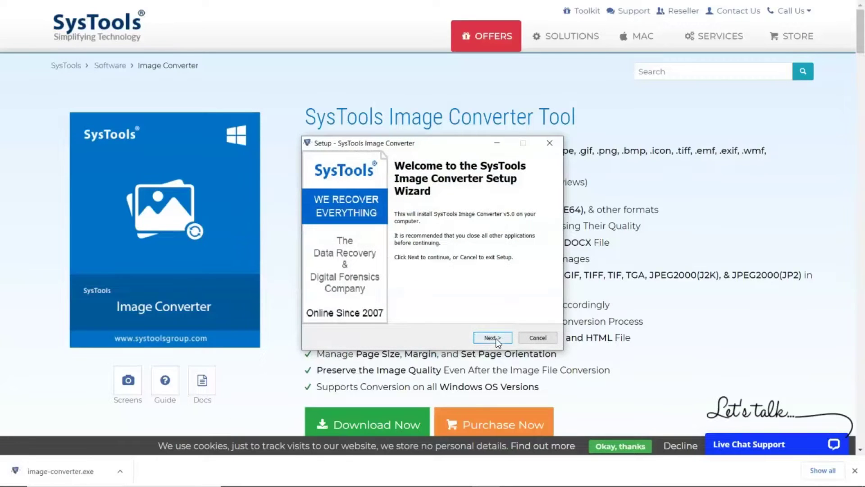
{"action": "left_click", "coordinate": [494, 337]}
{"action": "left_click", "coordinate": [338, 304]}
{"action": "left_click", "coordinate": [492, 339]}
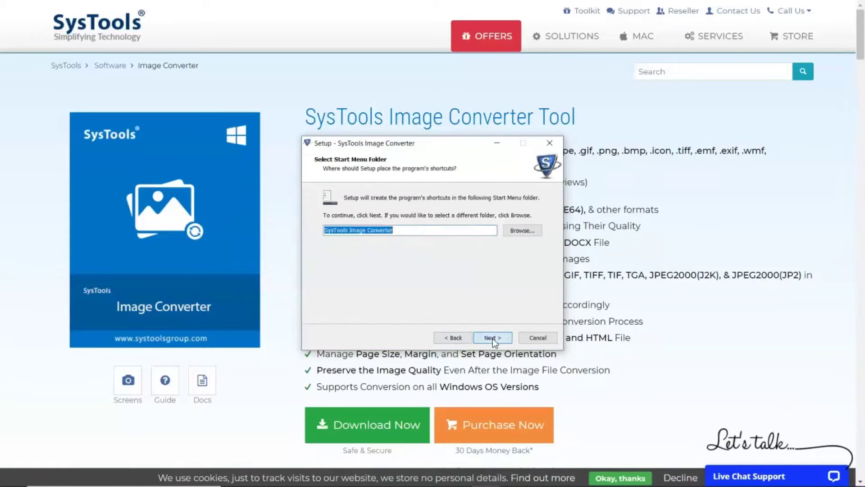
{"action": "left_click", "coordinate": [493, 339]}
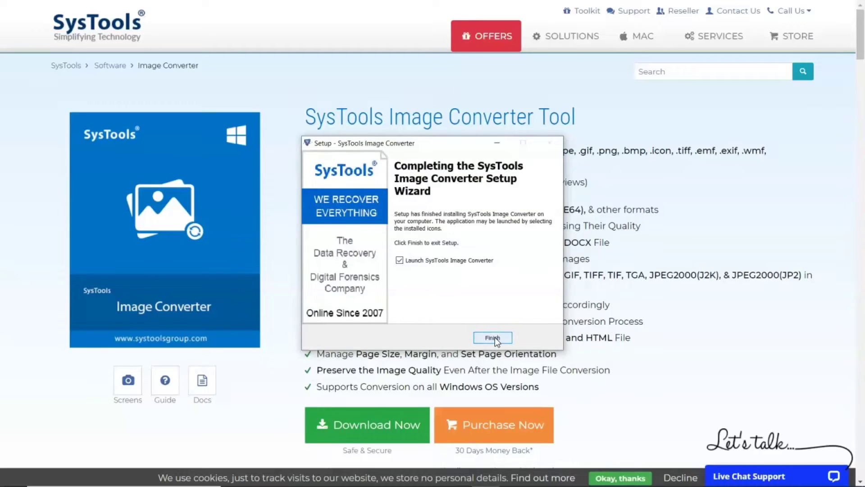
{"action": "left_click", "coordinate": [496, 338]}
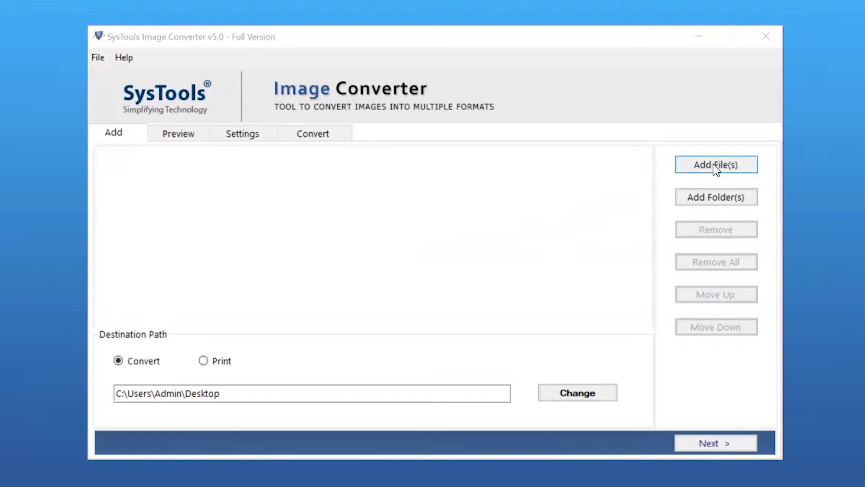
Add the Images folder through Add Folder(s) so its PNGs are listed with sizes.
{"action": "left_click", "coordinate": [716, 201]}
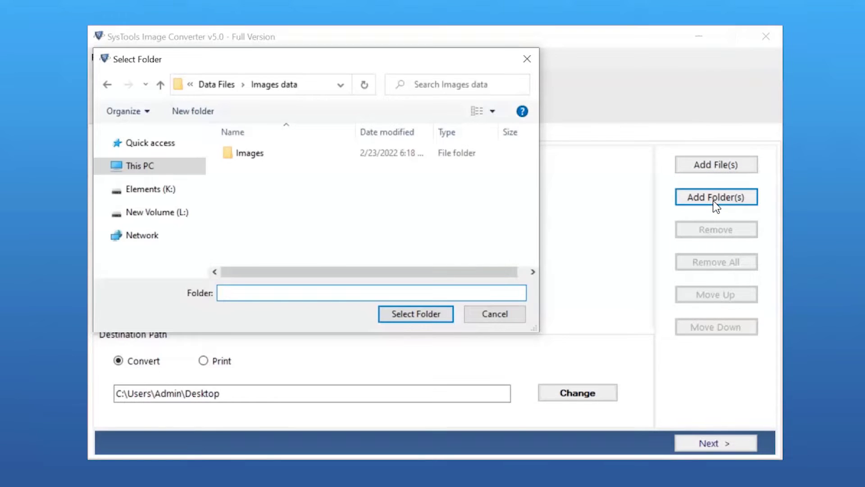
{"action": "left_click", "coordinate": [232, 155]}
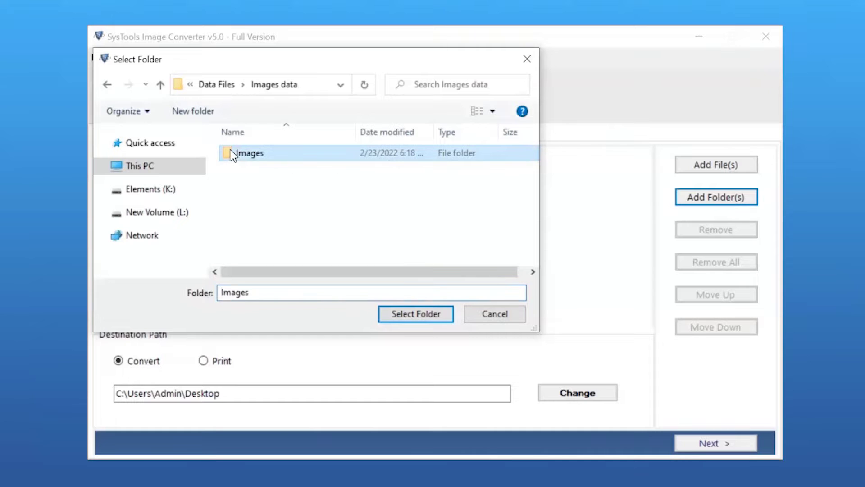
{"action": "left_click", "coordinate": [421, 315]}
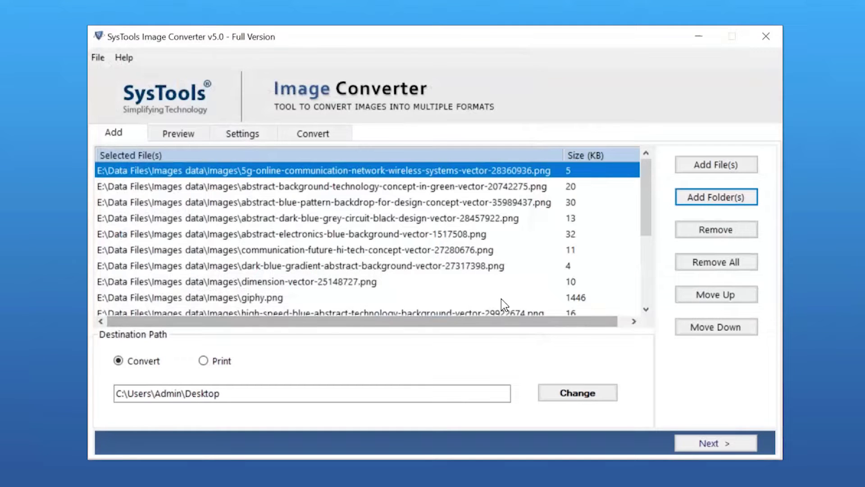
Remove the 5G network and green technology images, then move the blue pattern image down and up.
{"action": "left_click", "coordinate": [722, 231]}
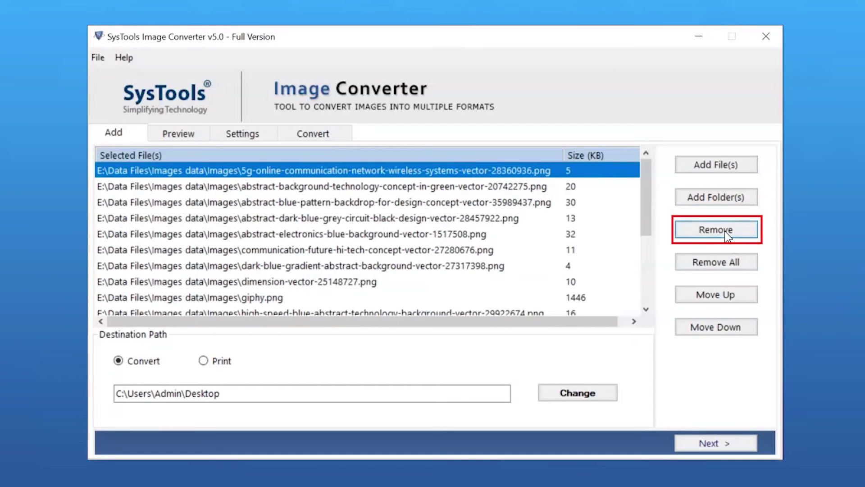
{"action": "left_click", "coordinate": [722, 232]}
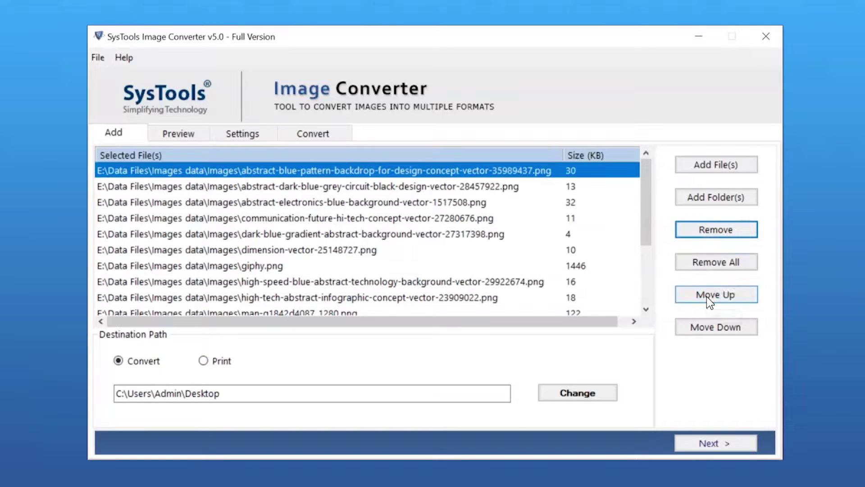
{"action": "left_click", "coordinate": [707, 330]}
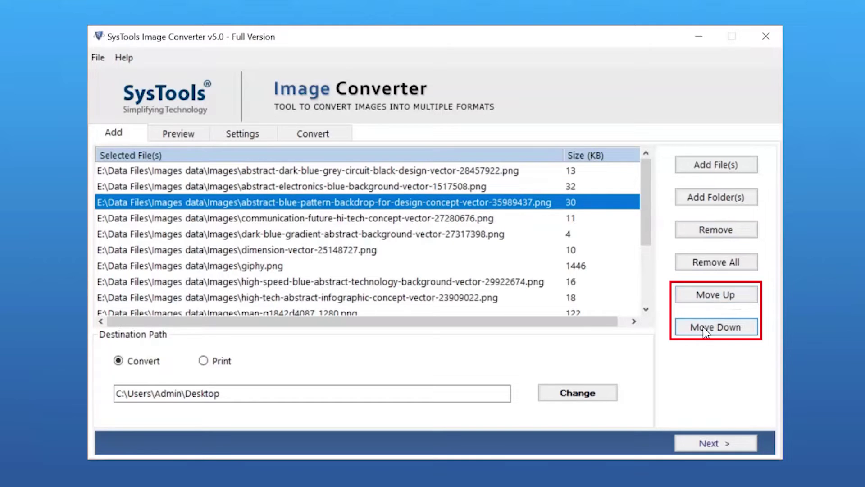
{"action": "left_click", "coordinate": [706, 298]}
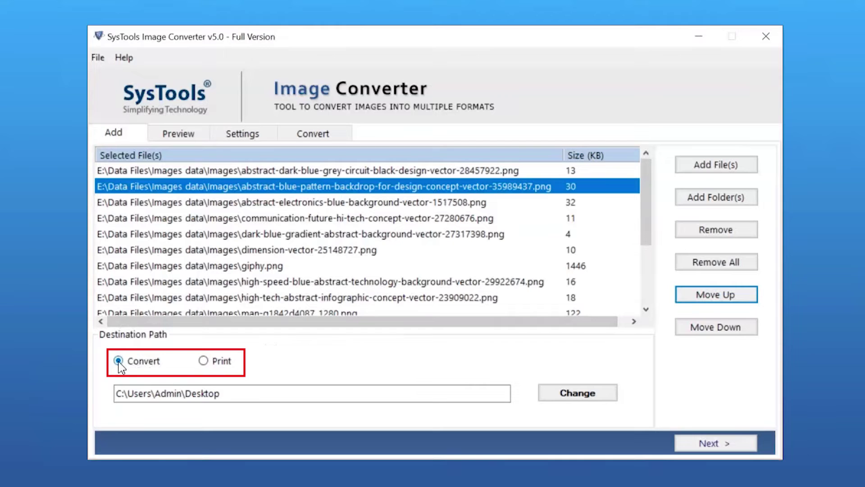
Keep file conversion as the output and set the destination to Desktop\Converted Data Files.
{"action": "left_click", "coordinate": [203, 362]}
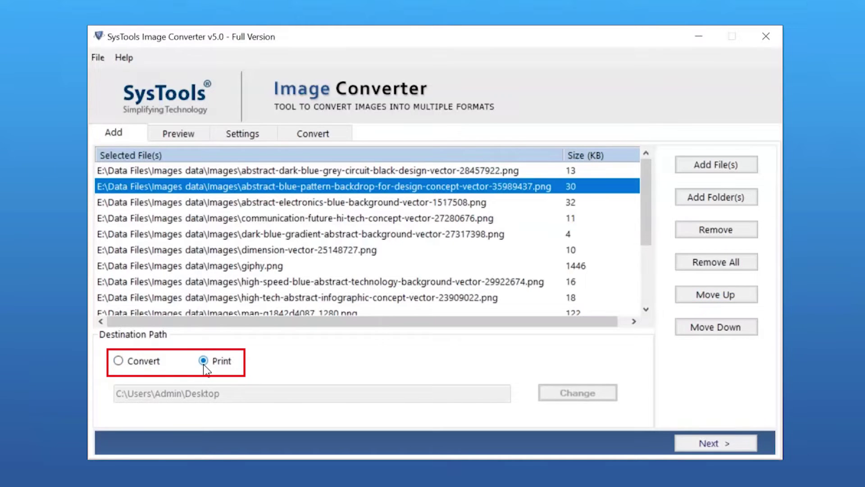
{"action": "left_click", "coordinate": [118, 362]}
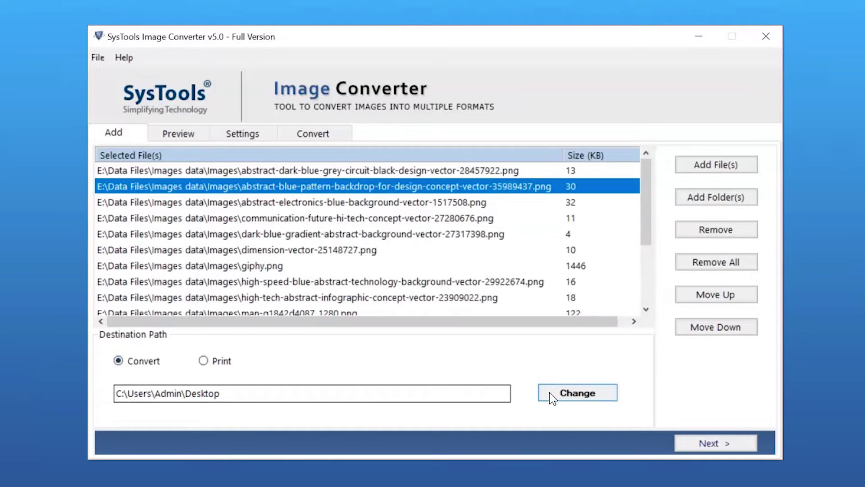
{"action": "left_click", "coordinate": [569, 395]}
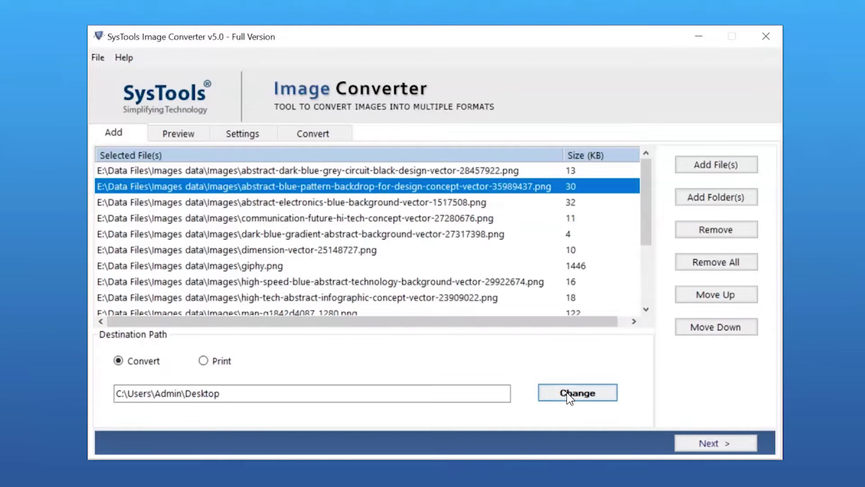
{"action": "left_click", "coordinate": [366, 333]}
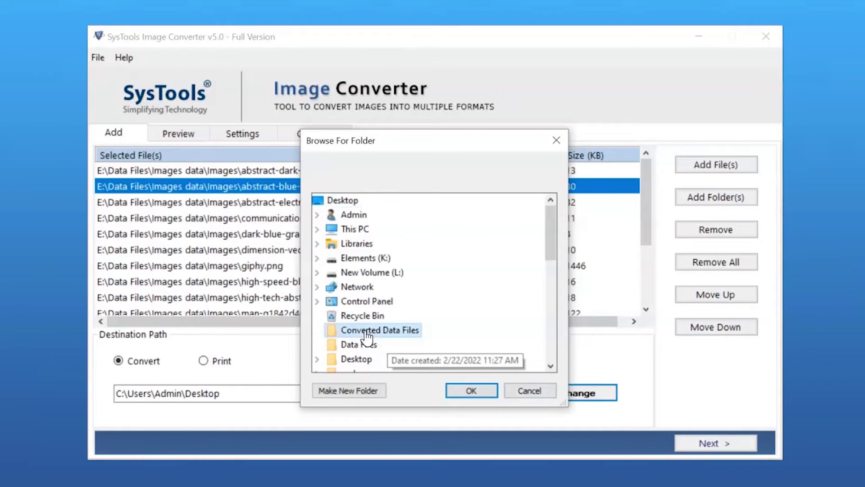
{"action": "left_click", "coordinate": [471, 390]}
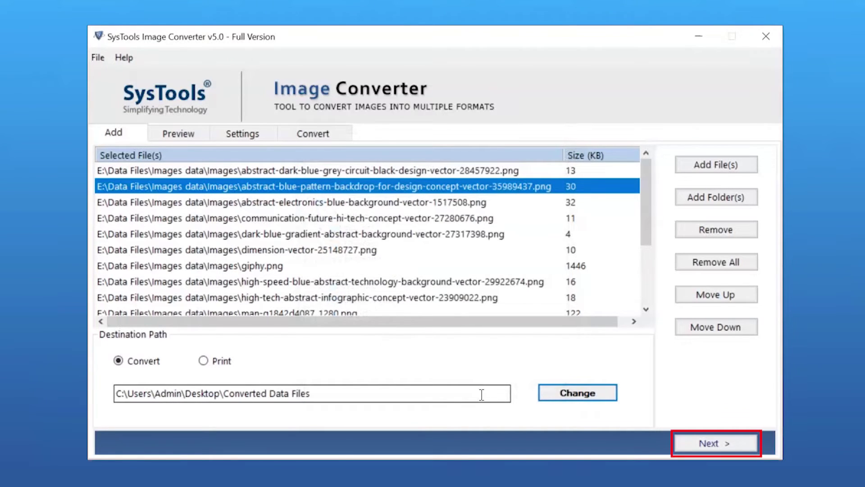
Preview the first four of the 16 images, then continue to Settings.
{"action": "left_click", "coordinate": [710, 444]}
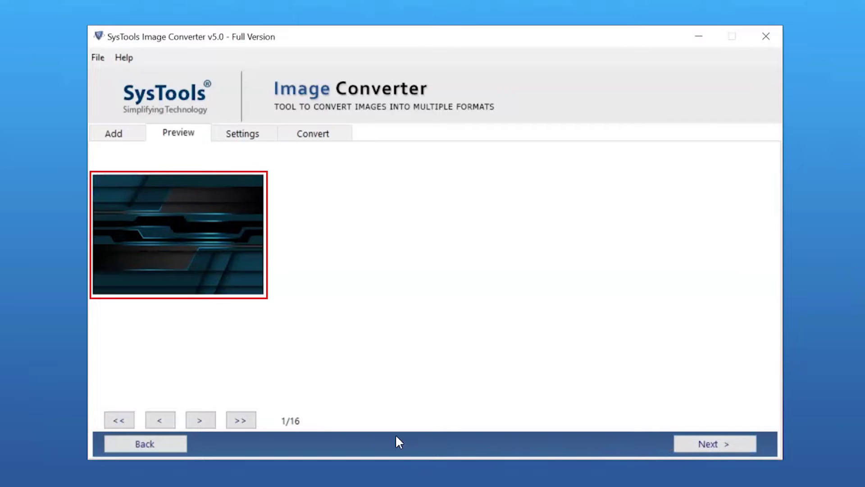
{"action": "left_click", "coordinate": [201, 421]}
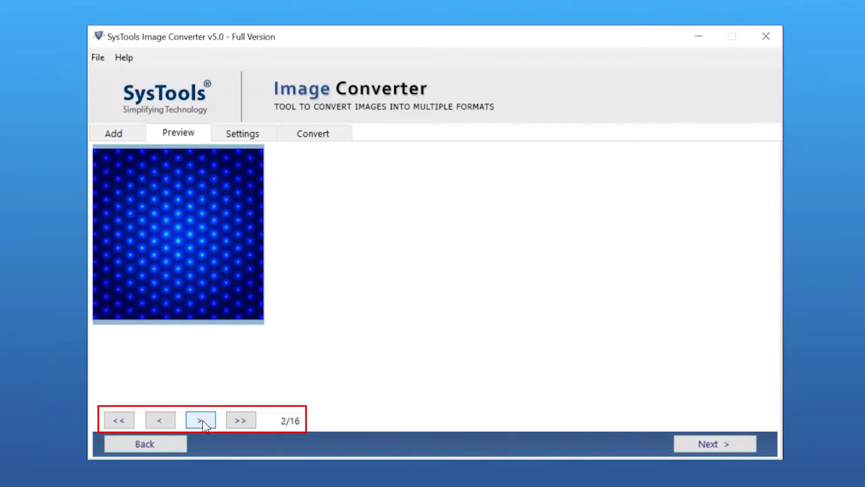
{"action": "left_click", "coordinate": [200, 421]}
{"action": "left_click", "coordinate": [201, 420]}
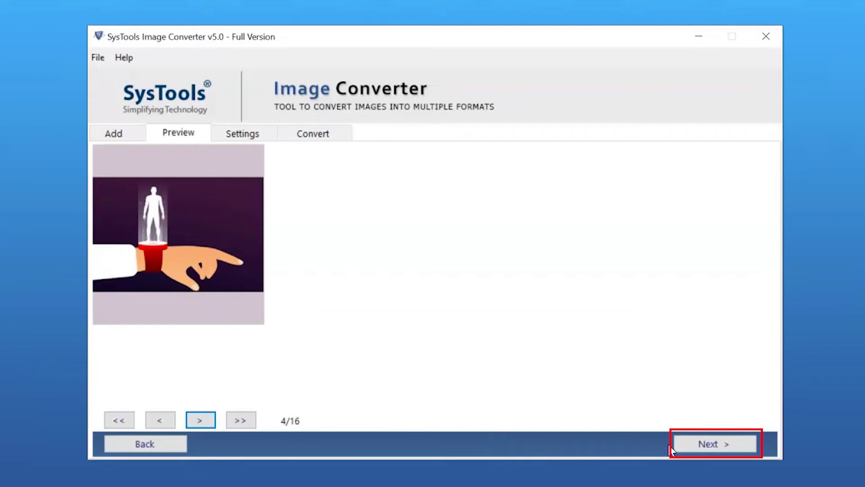
{"action": "left_click", "coordinate": [712, 444]}
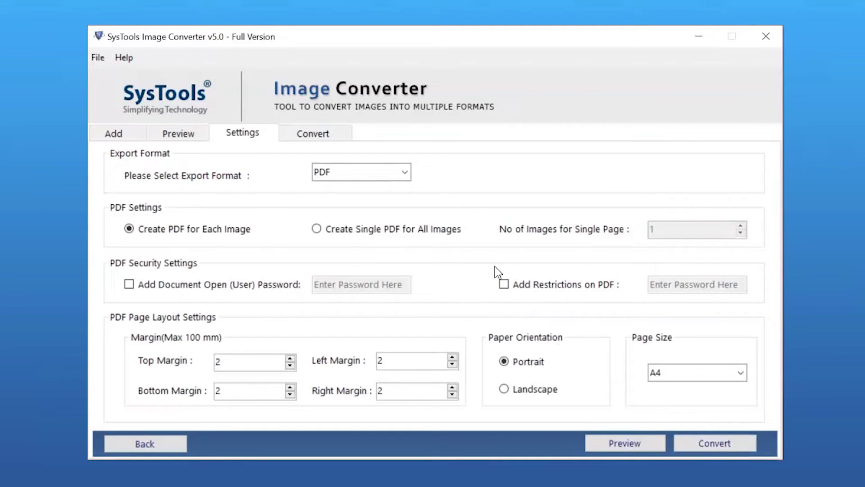
Choose BMP in the Export Format dropdown.
{"action": "left_click", "coordinate": [405, 173]}
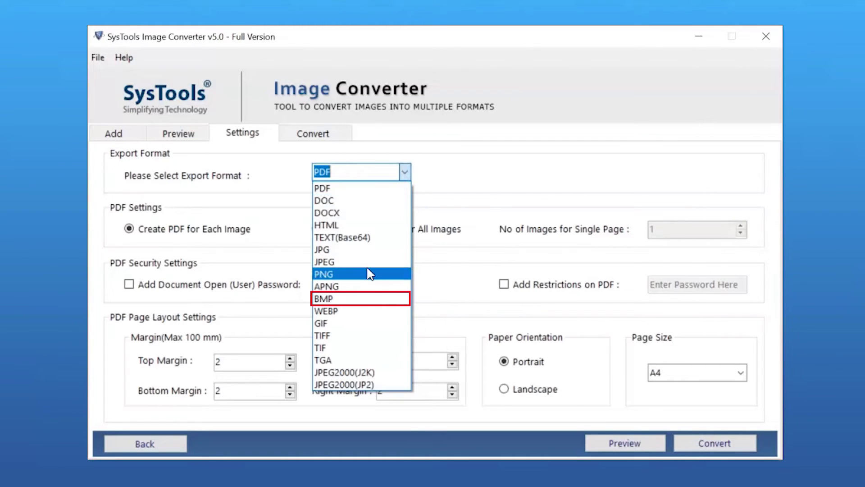
{"action": "left_click", "coordinate": [337, 299]}
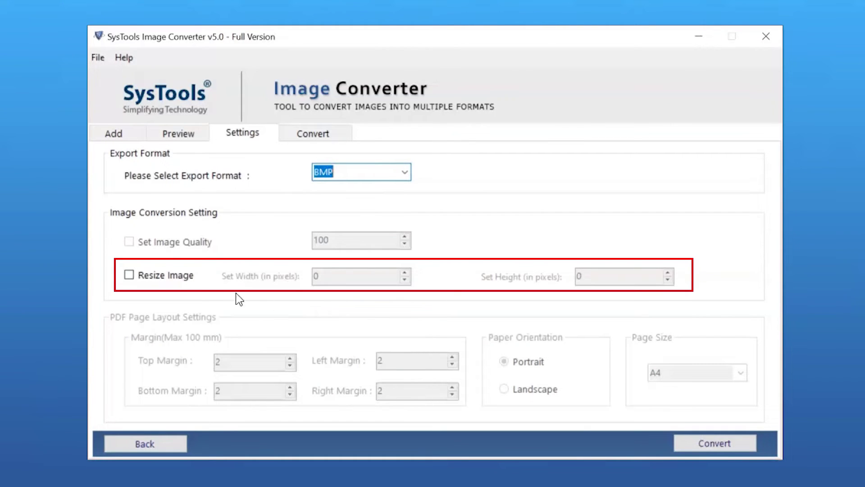
Try Resize Image with larger width and height, then turn resizing off to keep original size.
{"action": "left_click", "coordinate": [129, 275]}
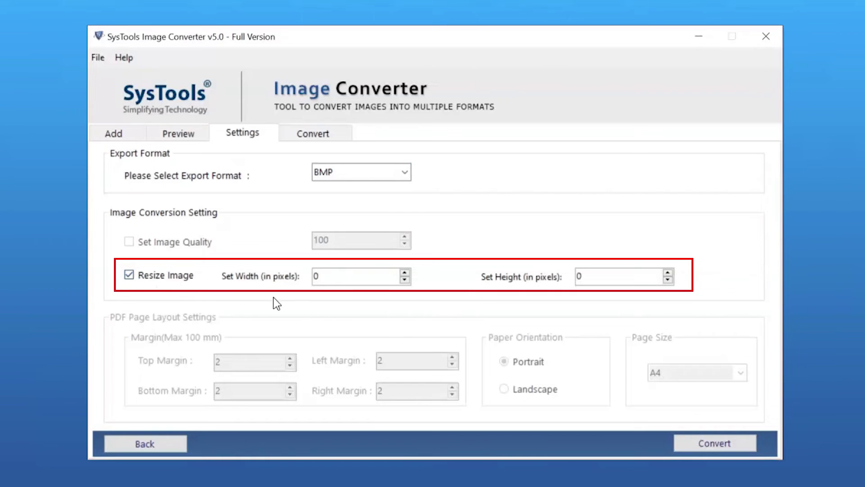
{"action": "left_click", "coordinate": [405, 273]}
{"action": "left_click", "coordinate": [405, 273]}
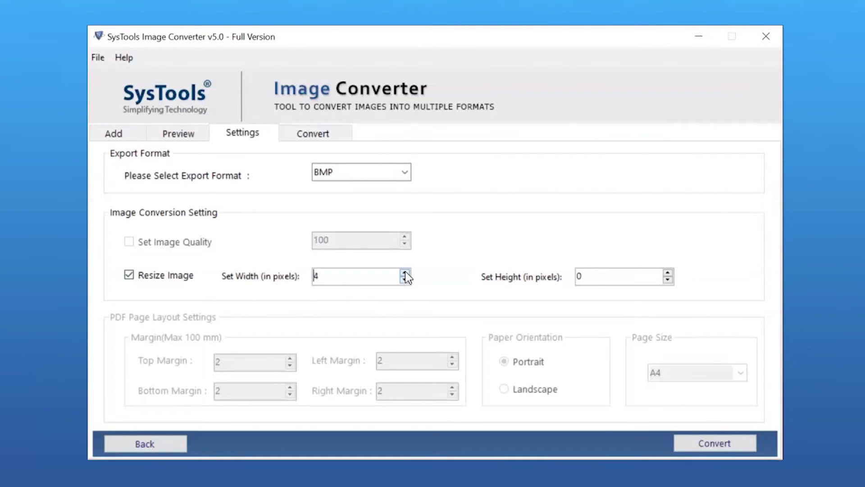
{"action": "left_click", "coordinate": [669, 274]}
{"action": "left_click", "coordinate": [129, 276]}
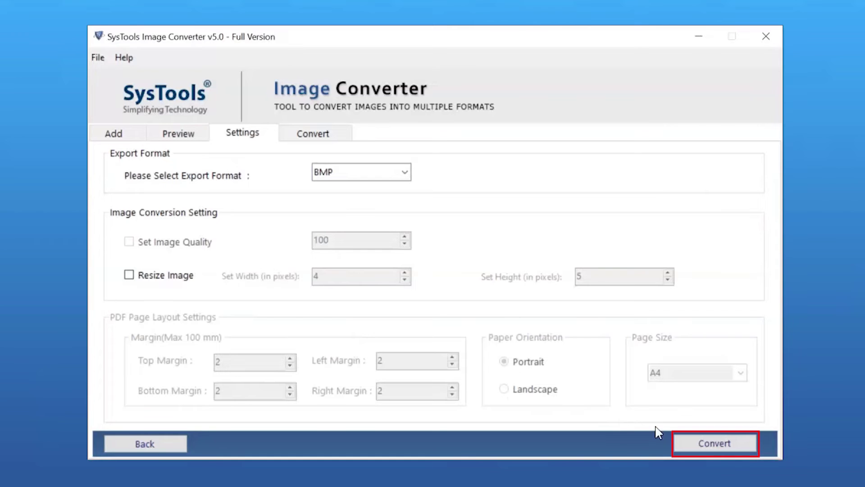
Convert all 16 images to BMP and dismiss the success message.
{"action": "left_click", "coordinate": [715, 443]}
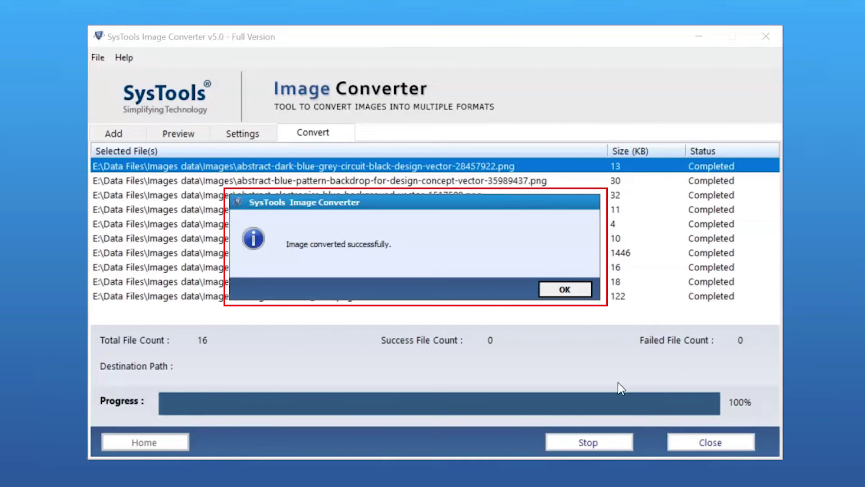
{"action": "left_click", "coordinate": [556, 291]}
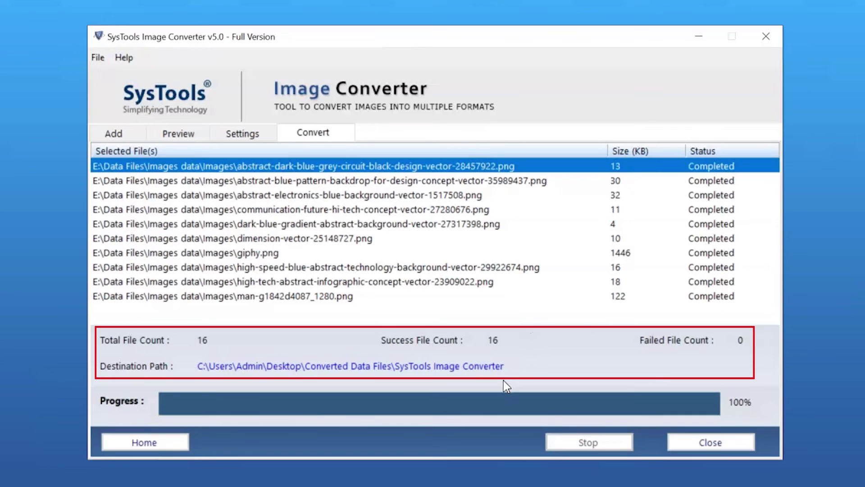
Open the destination folder and enter its SysTools Image Converter subfolder to view the BMP files.
{"action": "left_click", "coordinate": [424, 368]}
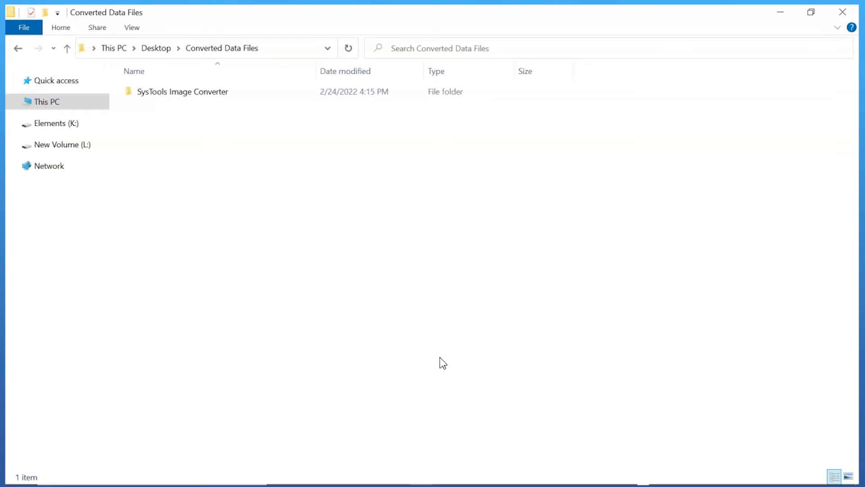
{"action": "left_click", "coordinate": [174, 95]}
{"action": "double_click", "coordinate": [174, 94]}
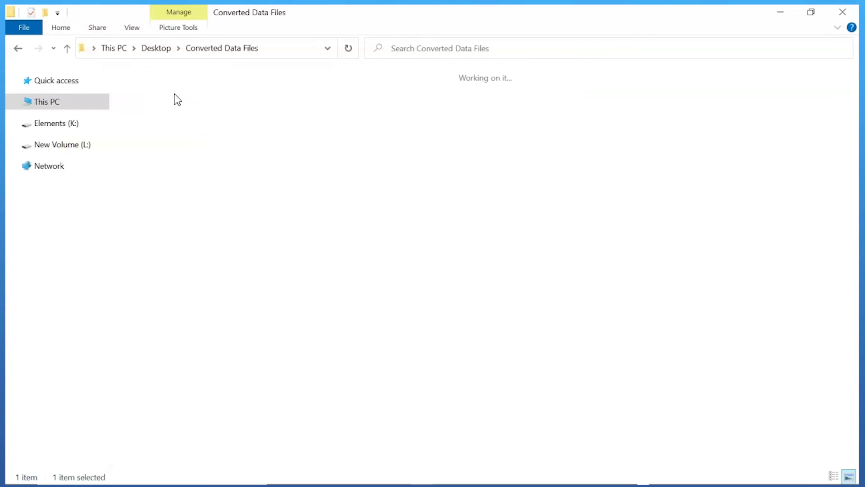